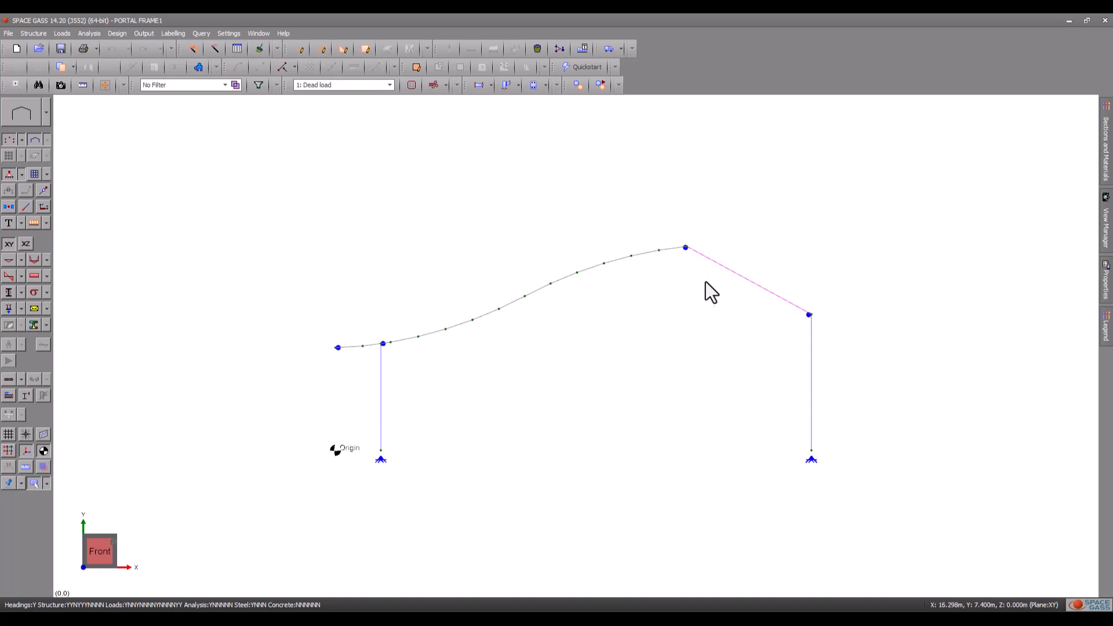
Start steel member design data for the frame's right sloping member and describe it as "Right Rafter"
{"action": "left_click", "coordinate": [711, 264]}
{"action": "right_click", "coordinate": [677, 132]}
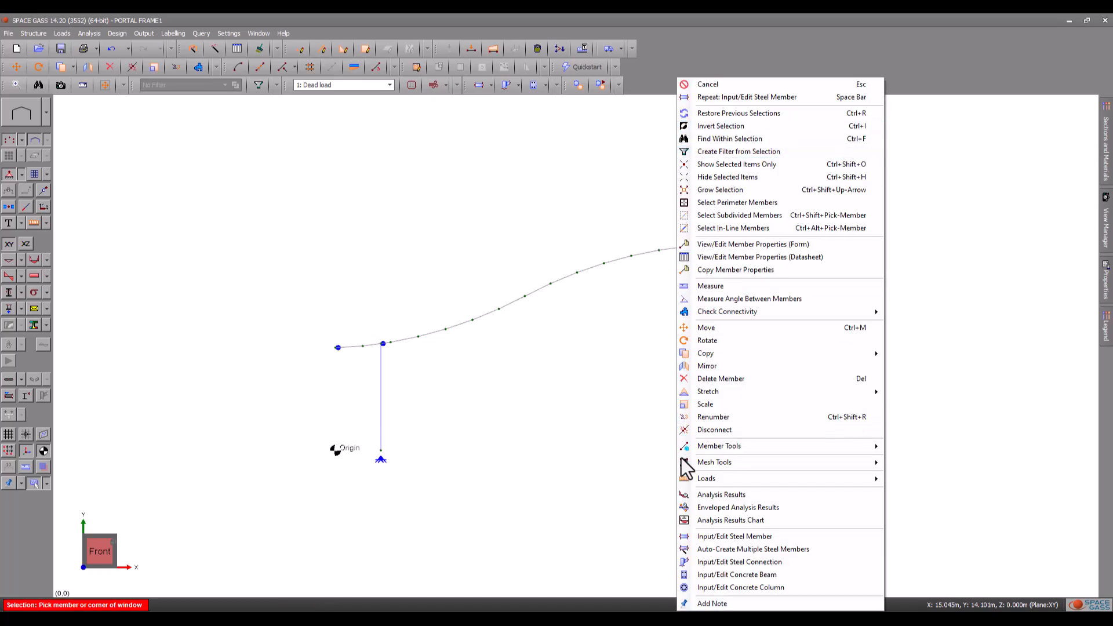
{"action": "left_click", "coordinate": [690, 537]}
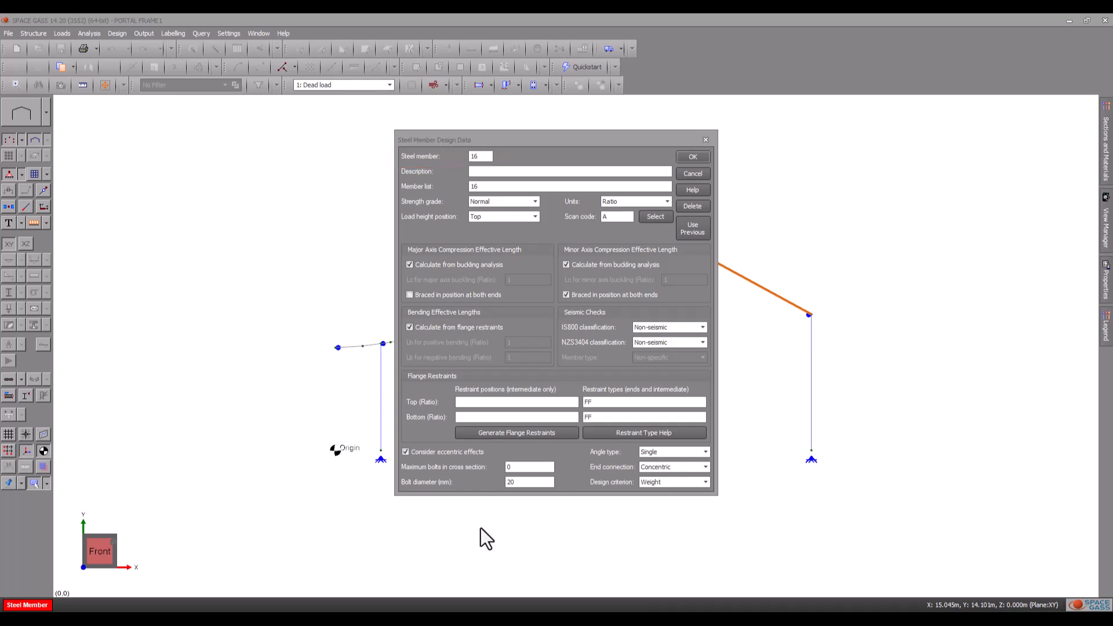
{"action": "left_click", "coordinate": [473, 174]}
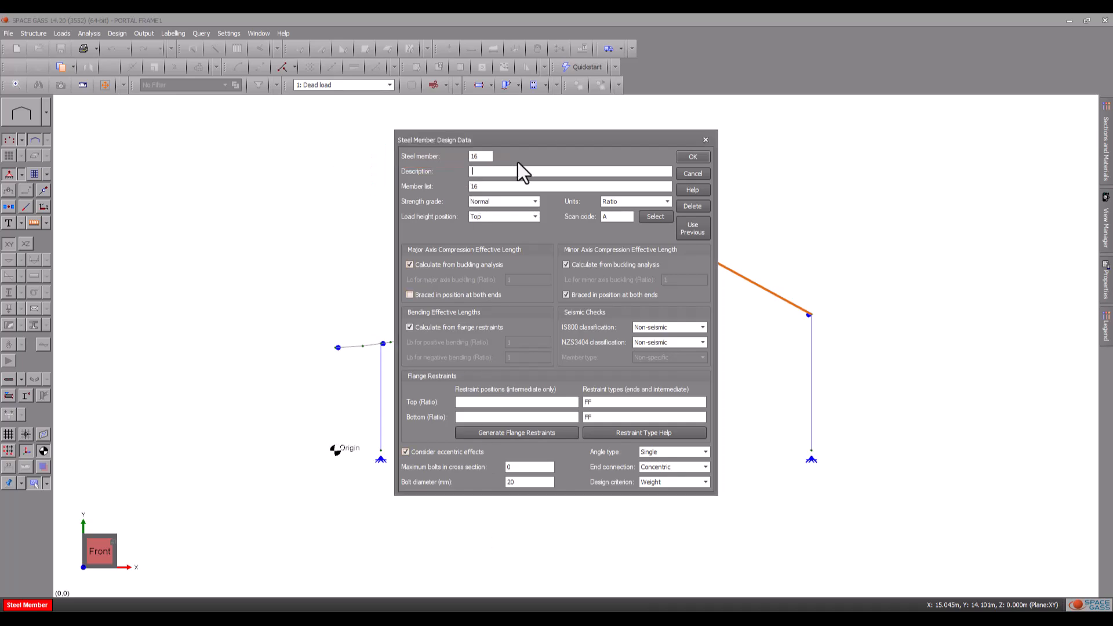
{"action": "type", "text": "Right Rafter"}
Review the strength grade and load height position options, keeping Normal and Top
{"action": "left_click", "coordinate": [535, 201]}
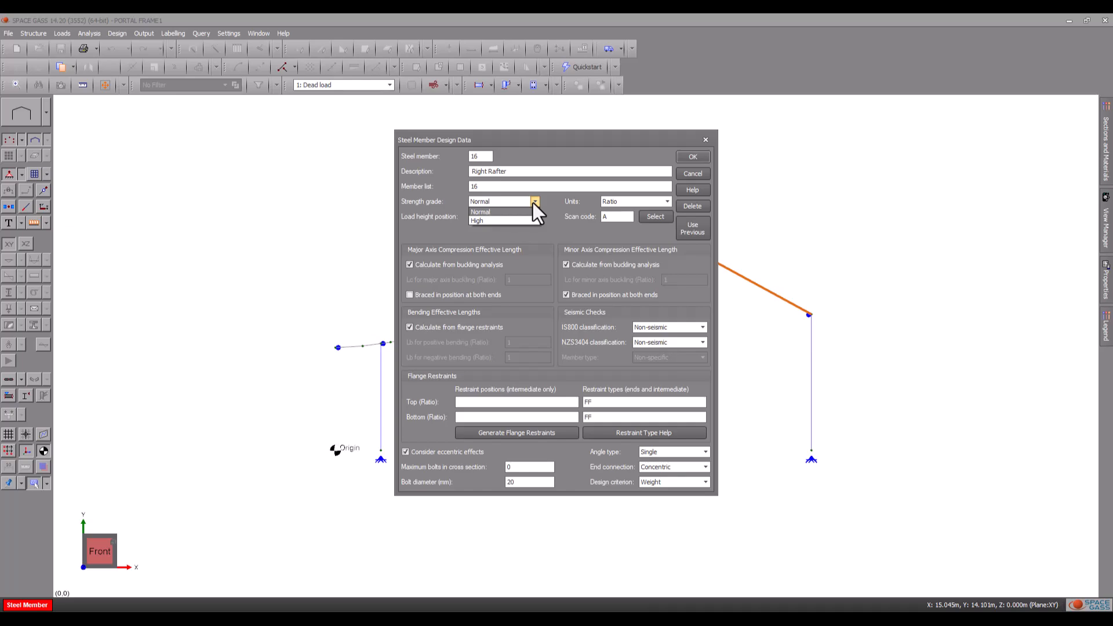
{"action": "left_click", "coordinate": [534, 201]}
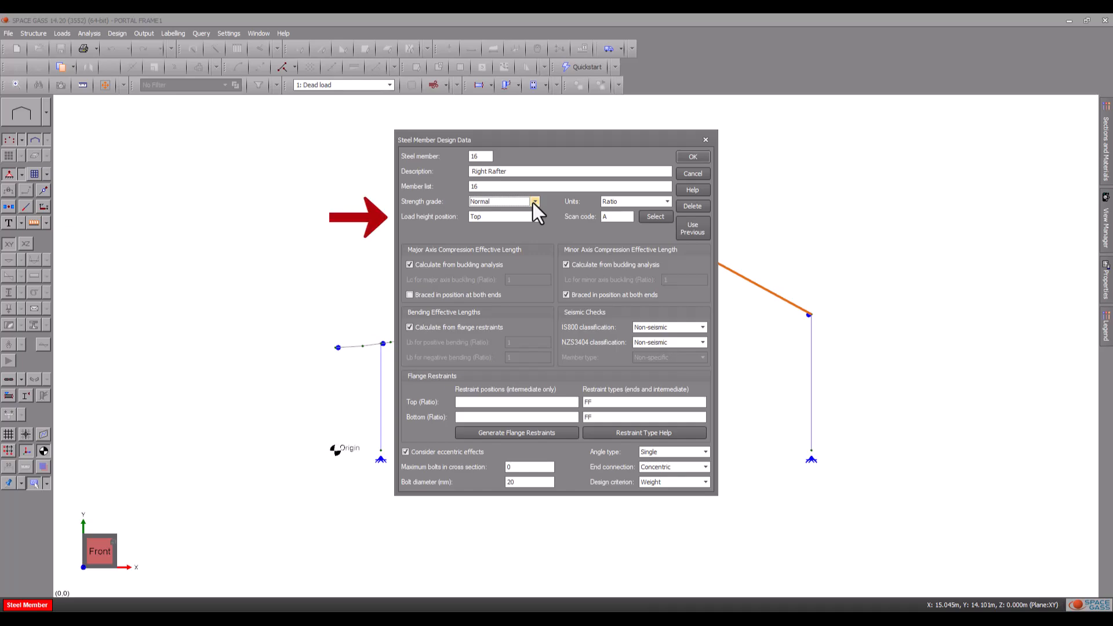
{"action": "left_click", "coordinate": [534, 216]}
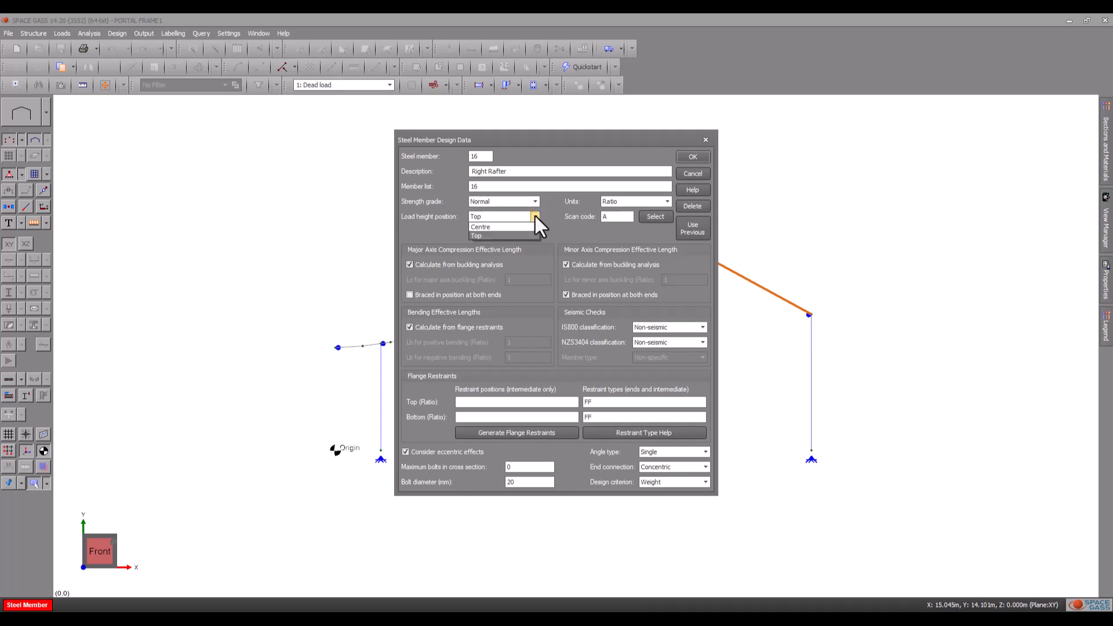
{"action": "left_click", "coordinate": [534, 216]}
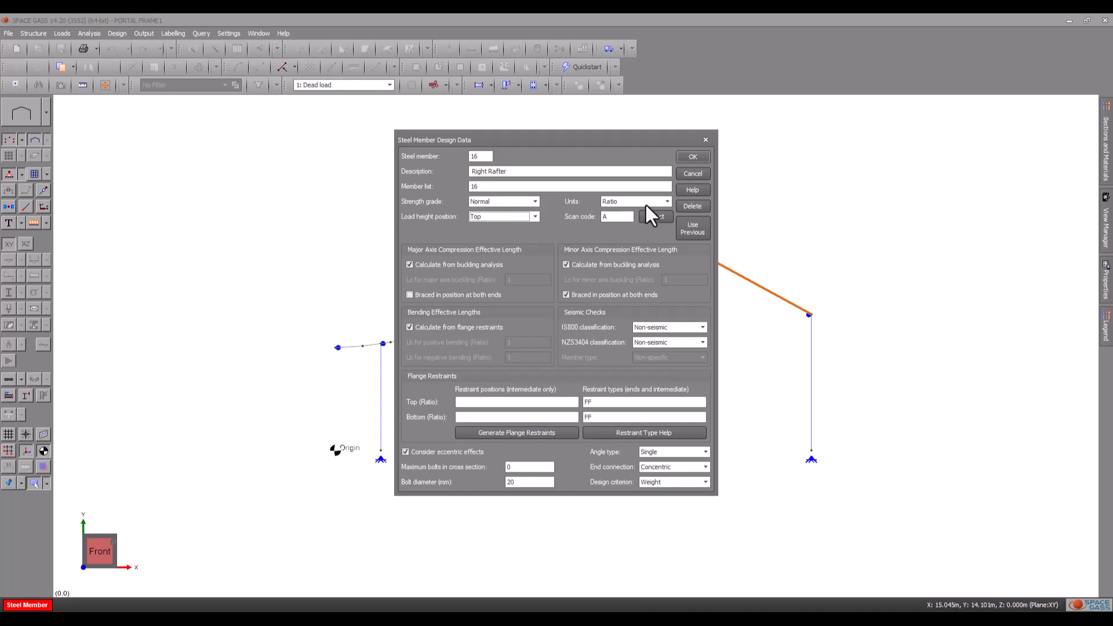
Set the design data units to Actual and keep A: Universal beams from the Aust300 library as the scan code
{"action": "left_click", "coordinate": [667, 201]}
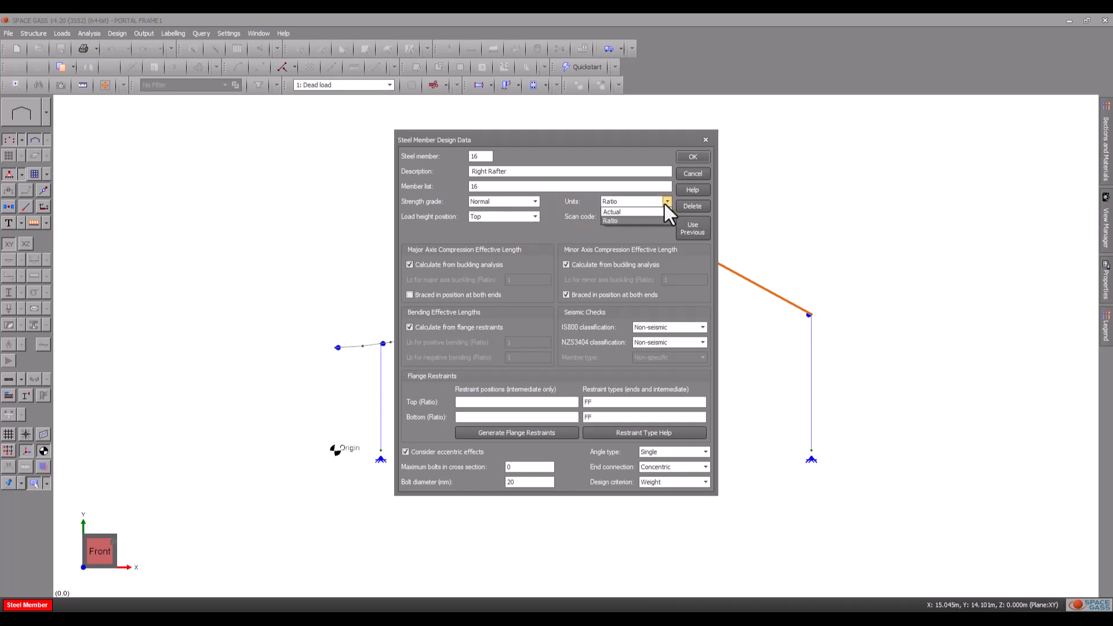
{"action": "left_click", "coordinate": [654, 213]}
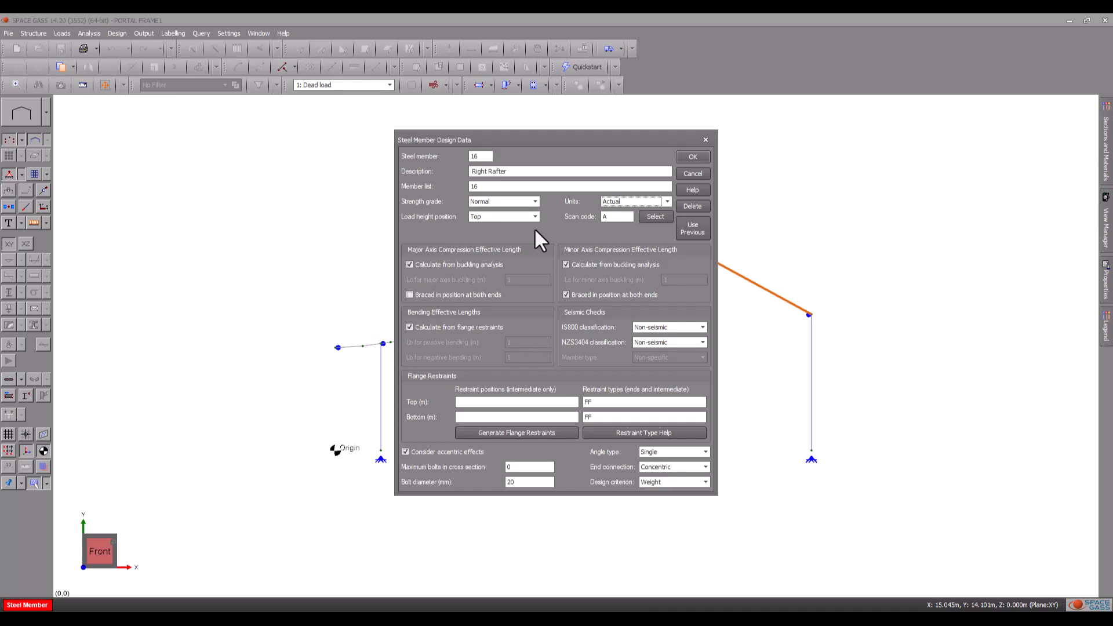
{"action": "left_click", "coordinate": [645, 217]}
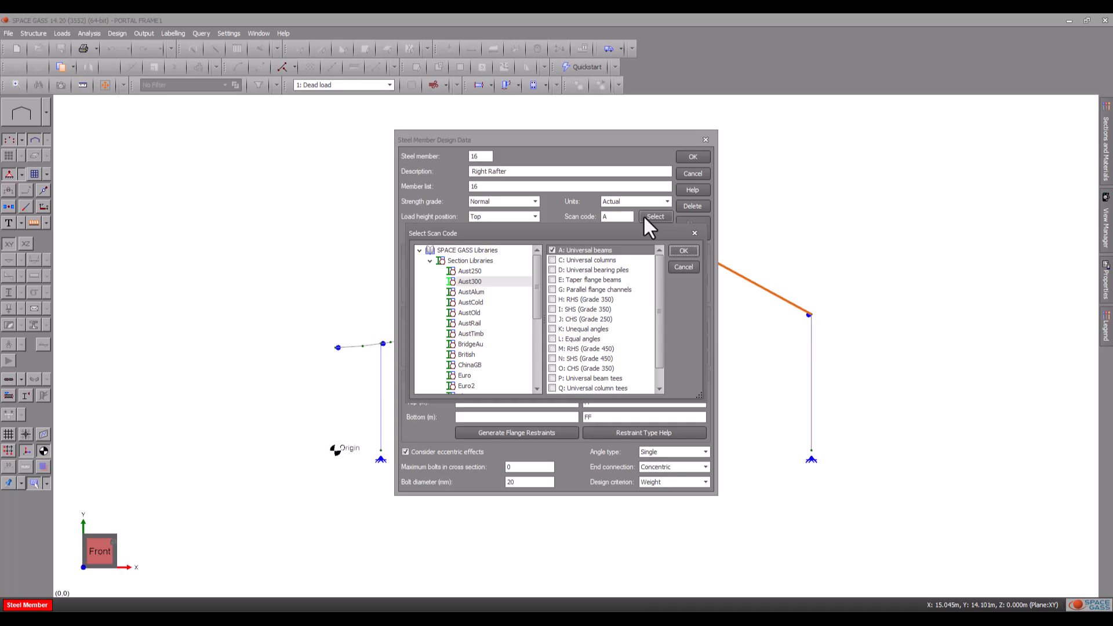
{"action": "left_click", "coordinate": [681, 251]}
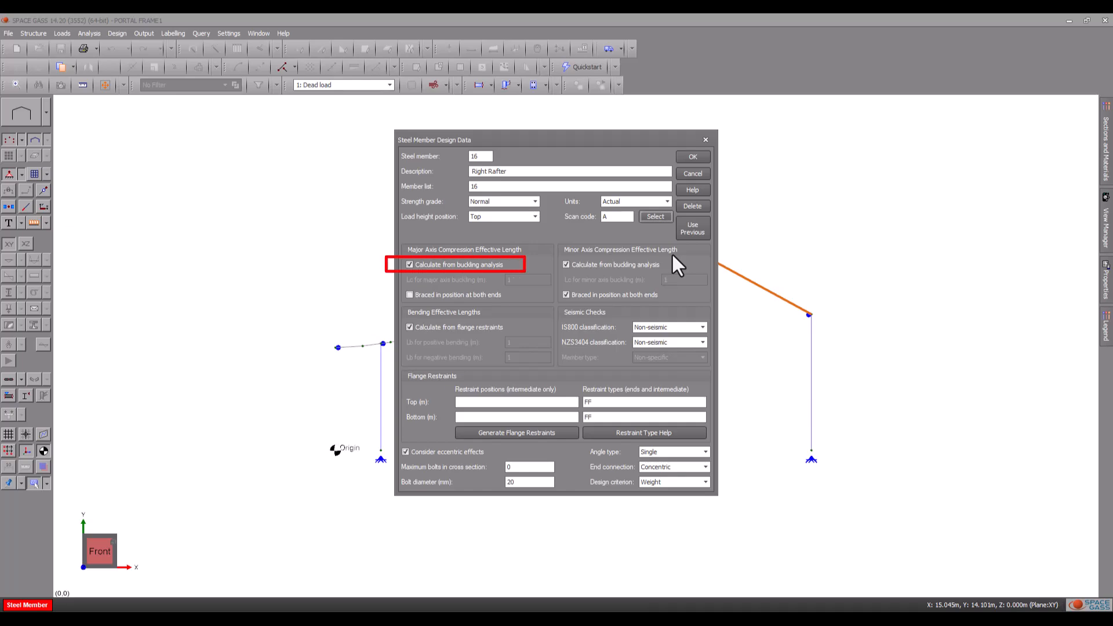
Try manual entry of the major axis compression and bending effective lengths, then restore their automatic calculation
{"action": "left_click", "coordinate": [408, 266]}
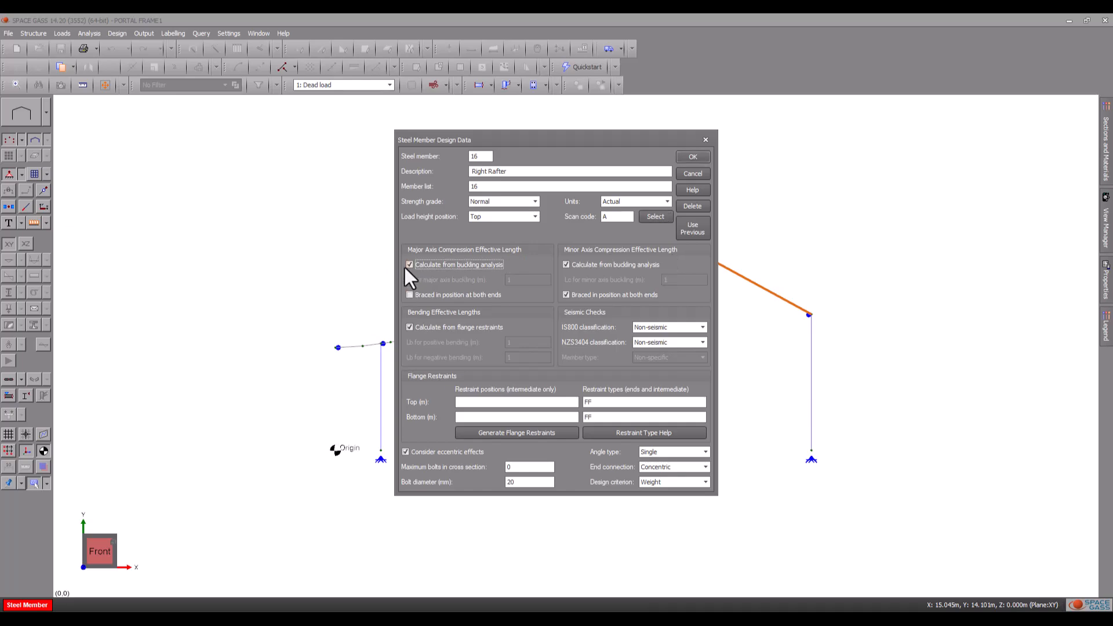
{"action": "left_click", "coordinate": [408, 264]}
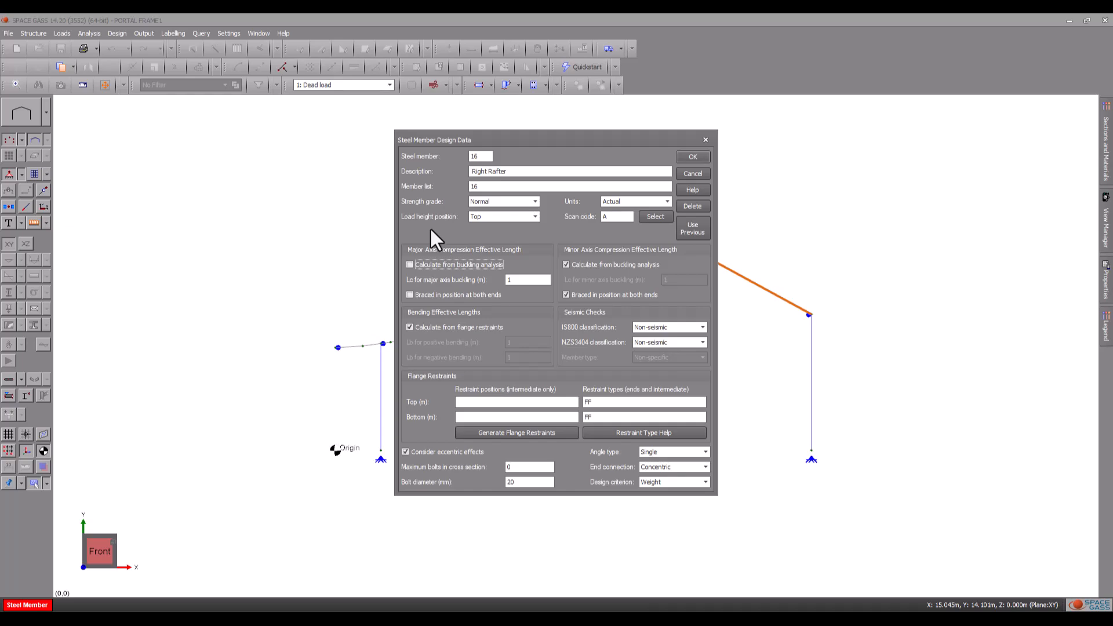
{"action": "left_click", "coordinate": [409, 264]}
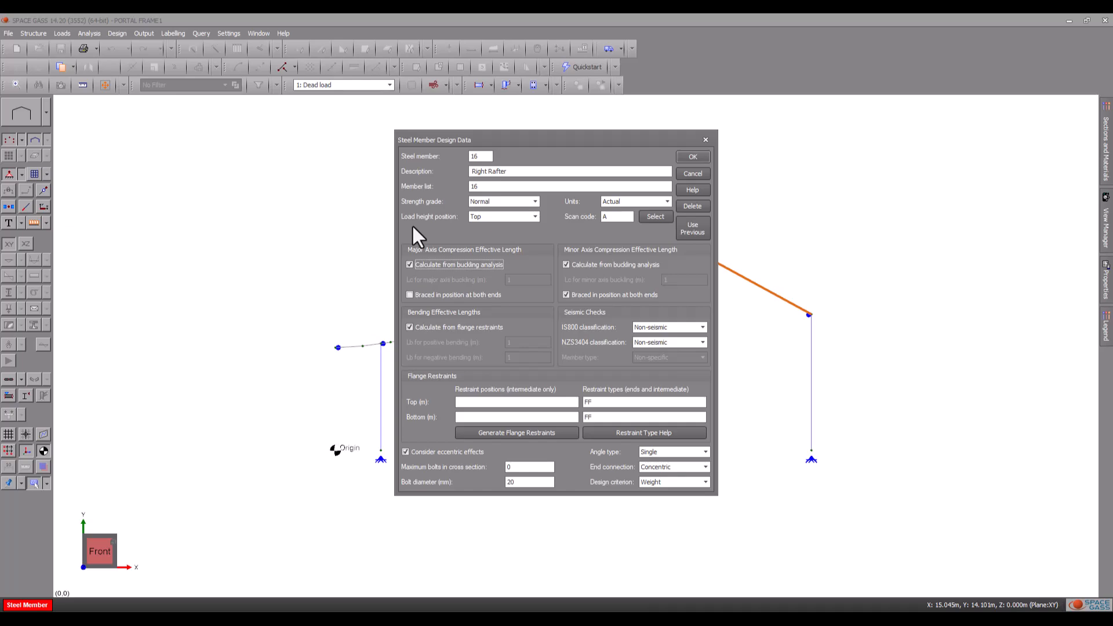
{"action": "left_click", "coordinate": [410, 328]}
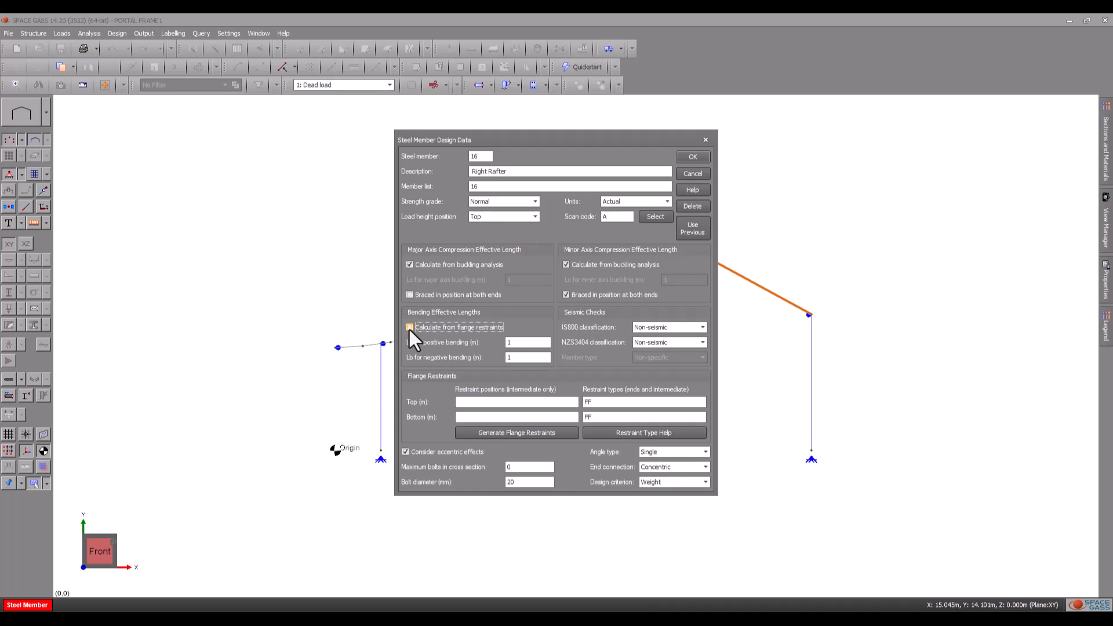
{"action": "left_click", "coordinate": [410, 328]}
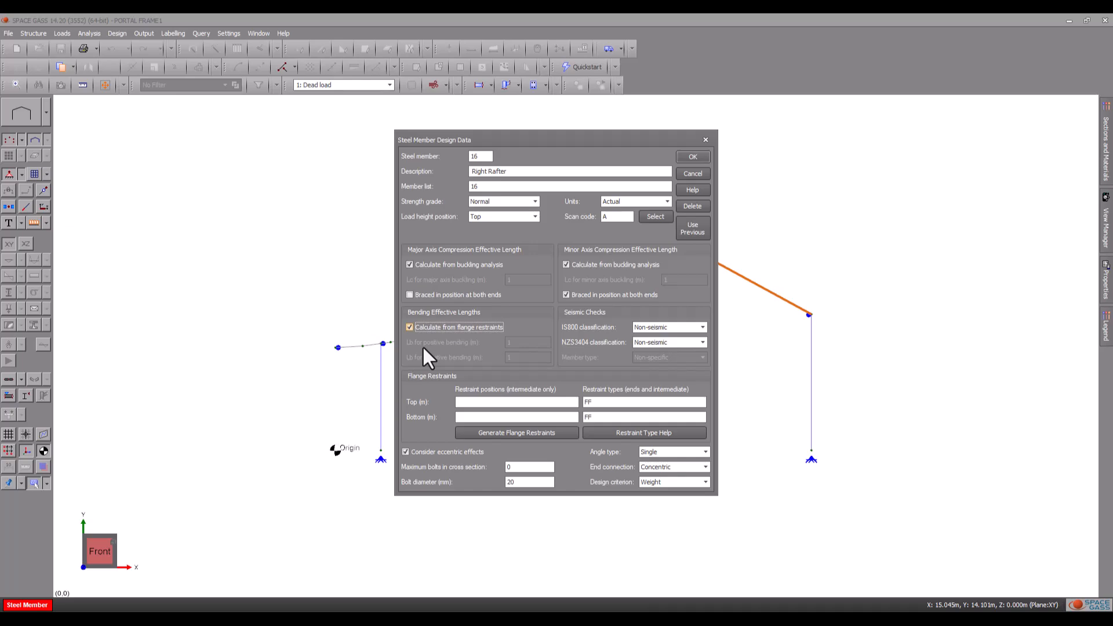
{"action": "left_click", "coordinate": [459, 402]}
{"action": "key", "text": "ctrl+a"}
{"action": "type", "text": "4"}
{"action": "left_click", "coordinate": [612, 433]}
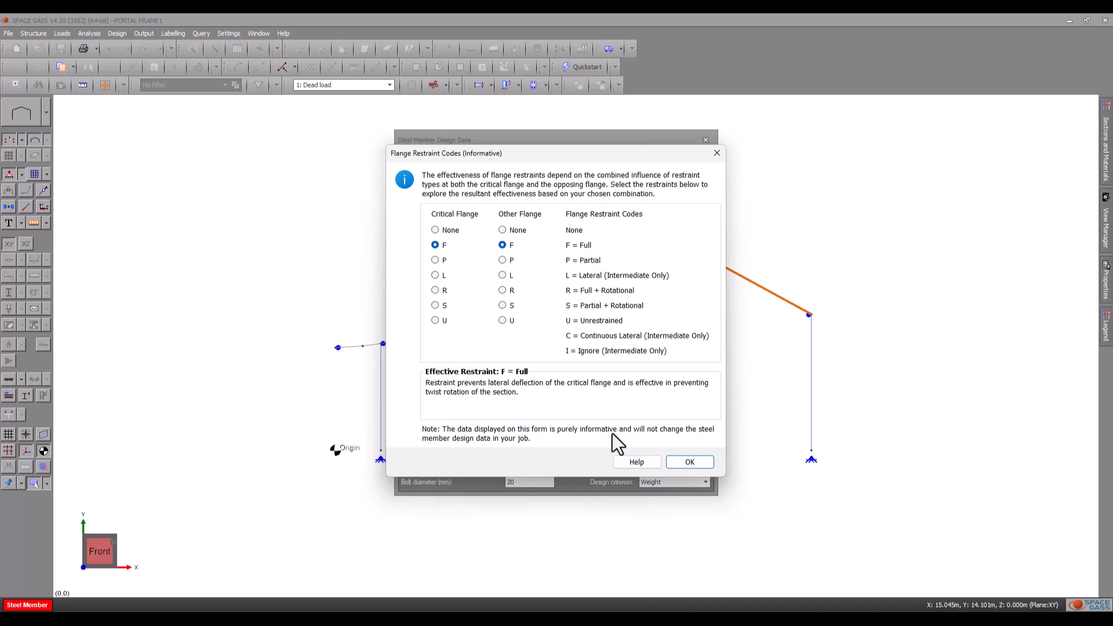
{"action": "left_click", "coordinate": [670, 461]}
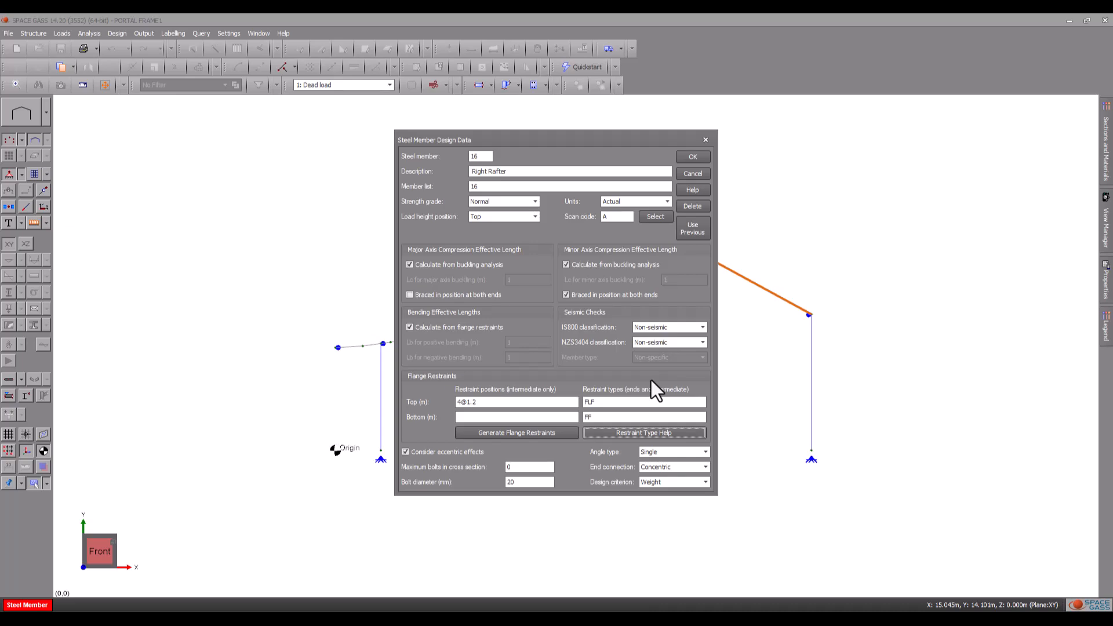
Review the angle type, end connection and design criterion options, keeping Single, Concentric and Weight
{"action": "left_click", "coordinate": [706, 451]}
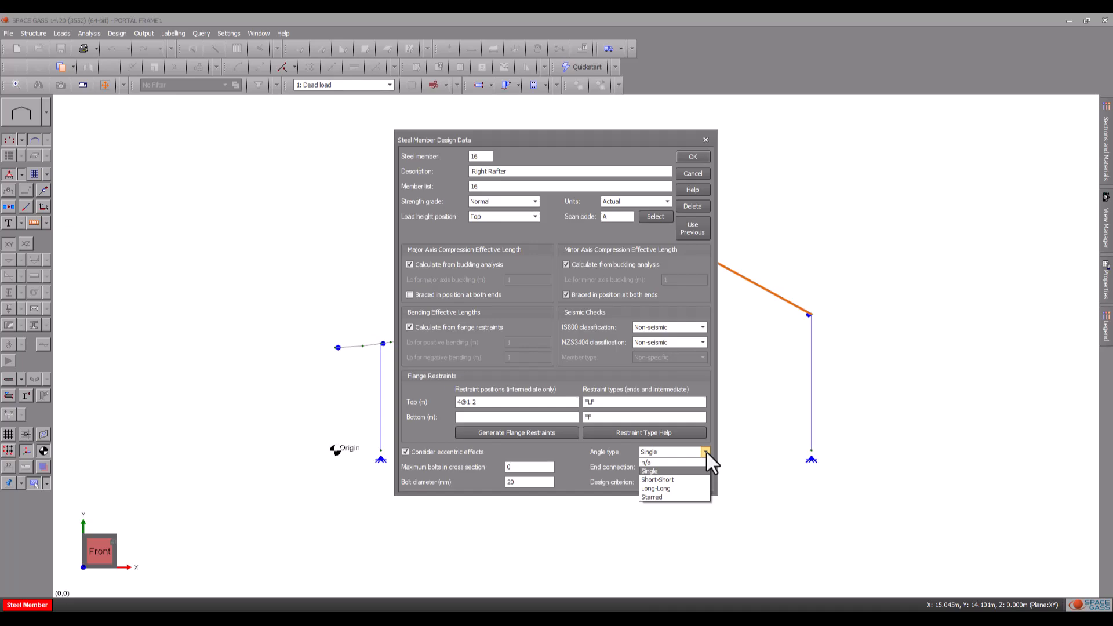
{"action": "left_click", "coordinate": [706, 452]}
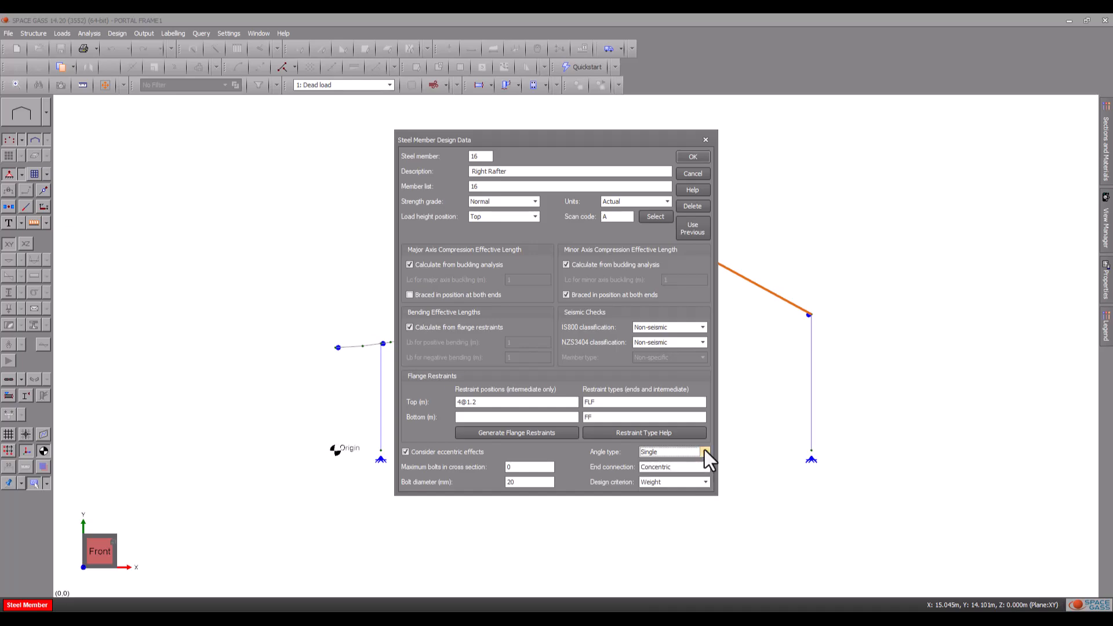
{"action": "left_click", "coordinate": [706, 467]}
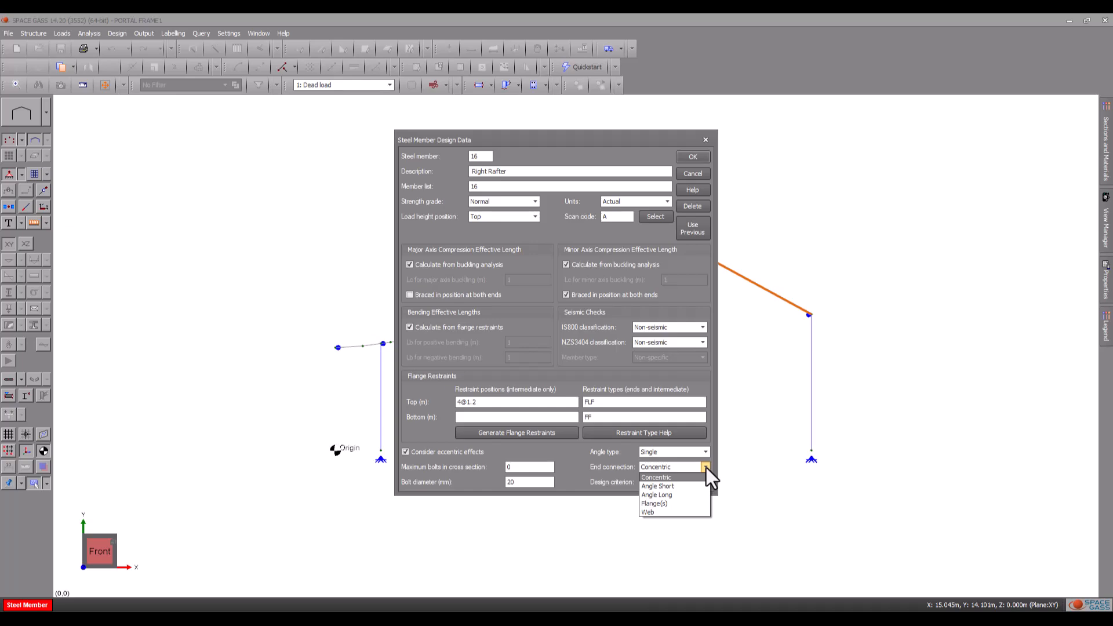
{"action": "left_click", "coordinate": [706, 467]}
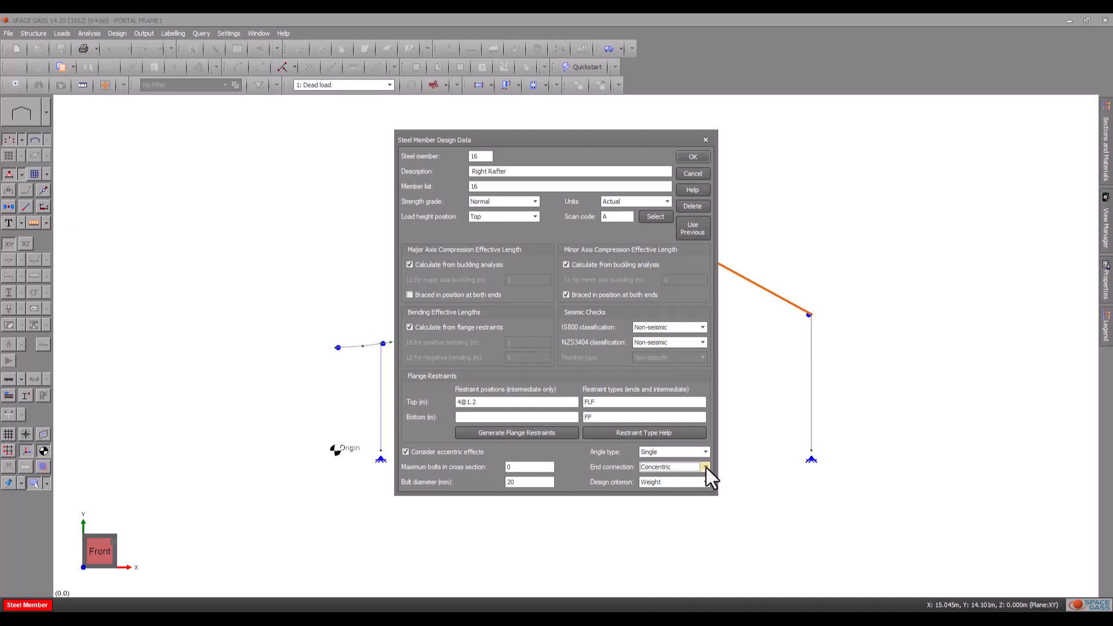
{"action": "left_click", "coordinate": [706, 481]}
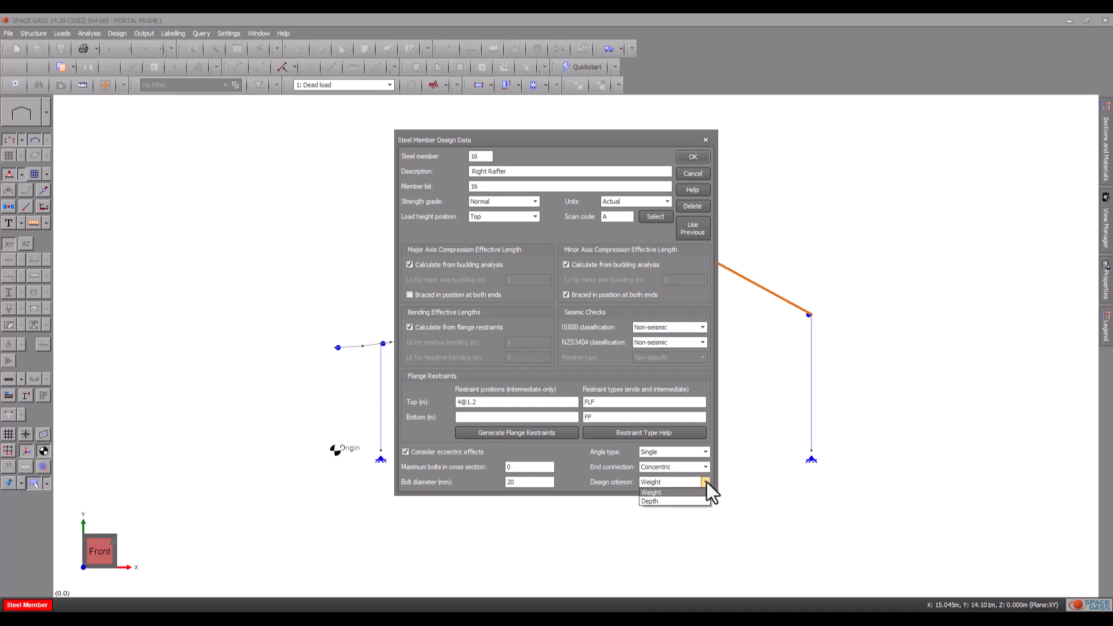
{"action": "left_click", "coordinate": [707, 481]}
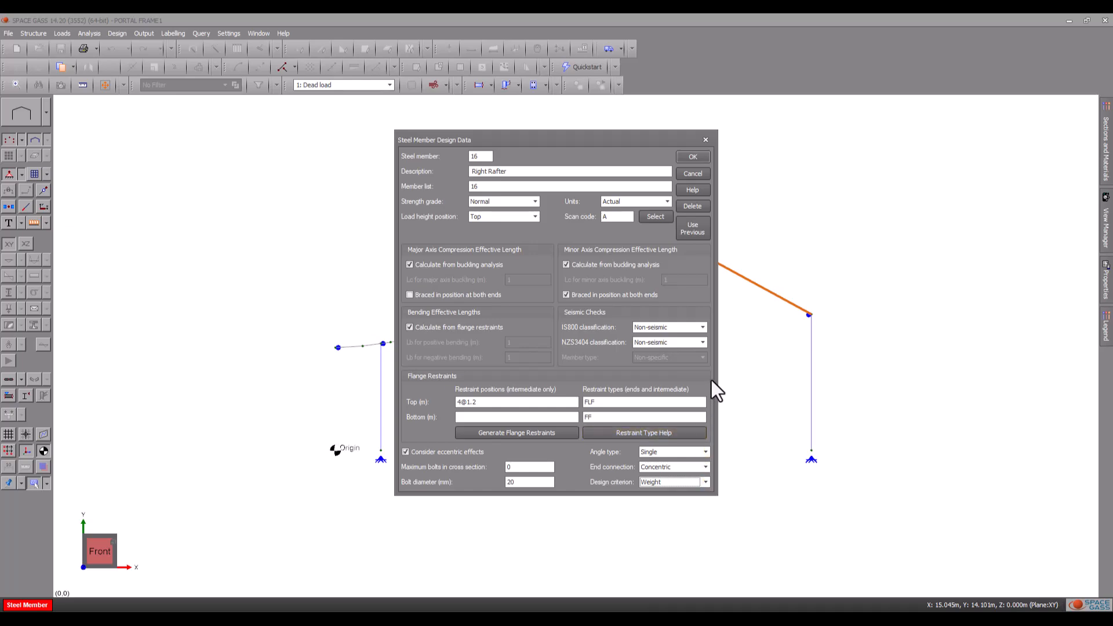
Accept the right rafter's steel member design data and display the flange restraints on the model
{"action": "left_click", "coordinate": [697, 157]}
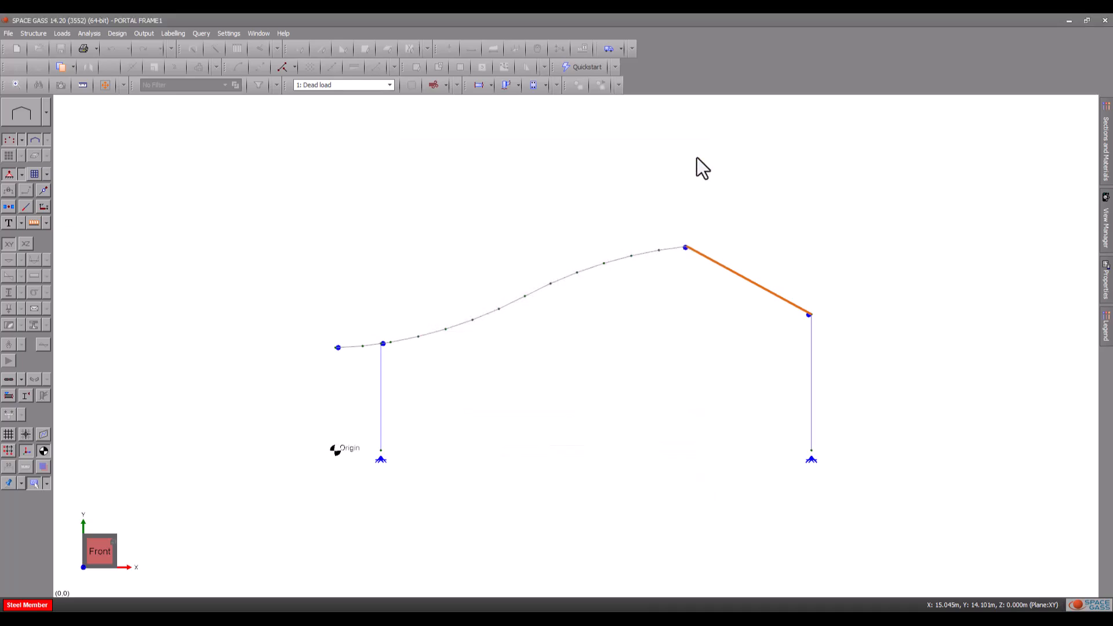
{"action": "left_click", "coordinate": [27, 394]}
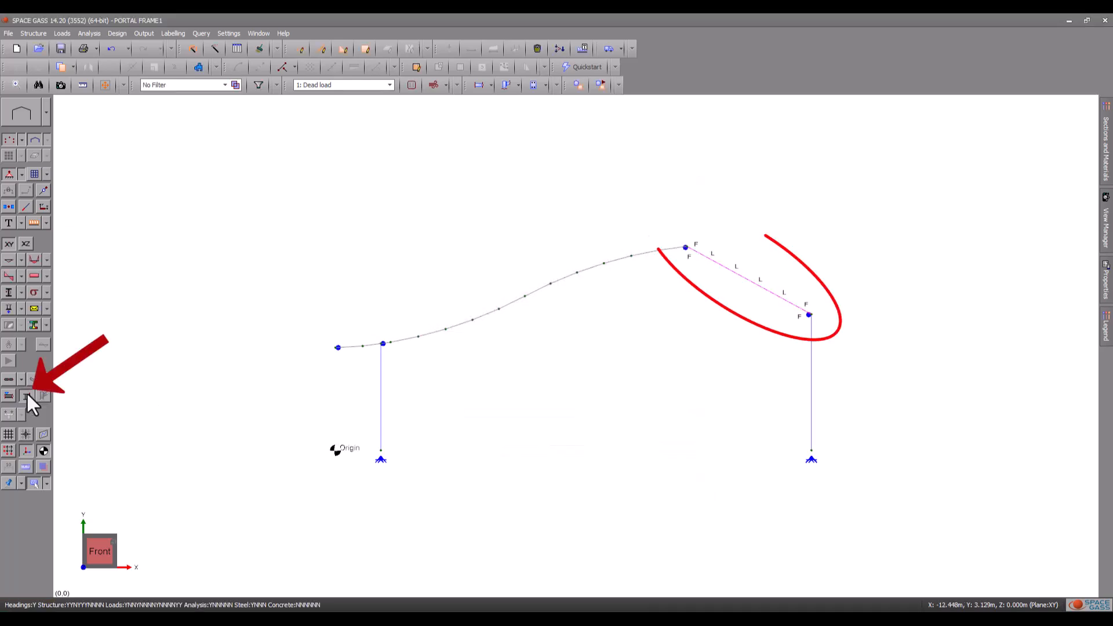